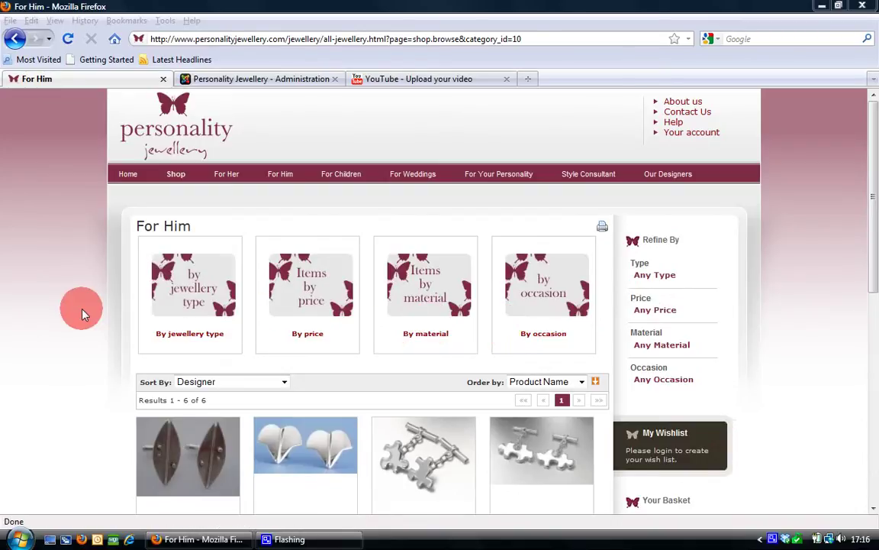
Step: Scroll through the six For Him cufflinks and their Type, Price, Material and Occasion filters
{"action": "scroll", "coordinate": [76, 313], "scroll_direction": "down", "scroll_amount": 4}
{"action": "scroll", "coordinate": [77, 313], "scroll_direction": "down", "scroll_amount": 2}
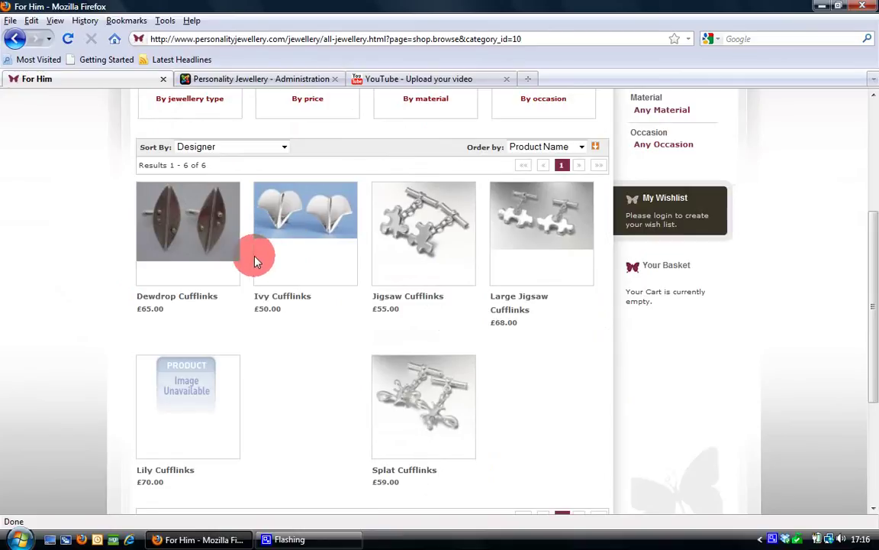
{"action": "scroll", "coordinate": [252, 260], "scroll_direction": "up", "scroll_amount": 5}
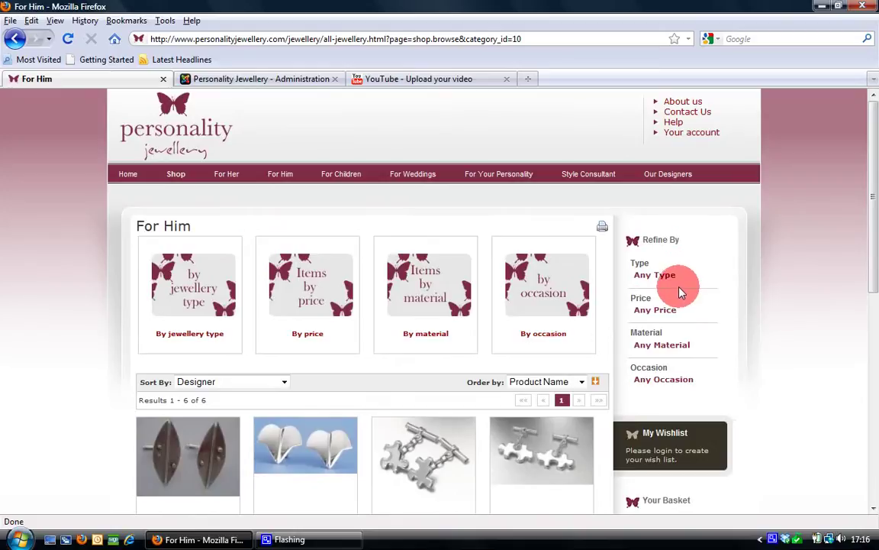
{"action": "scroll", "coordinate": [682, 292], "scroll_direction": "down", "scroll_amount": 2}
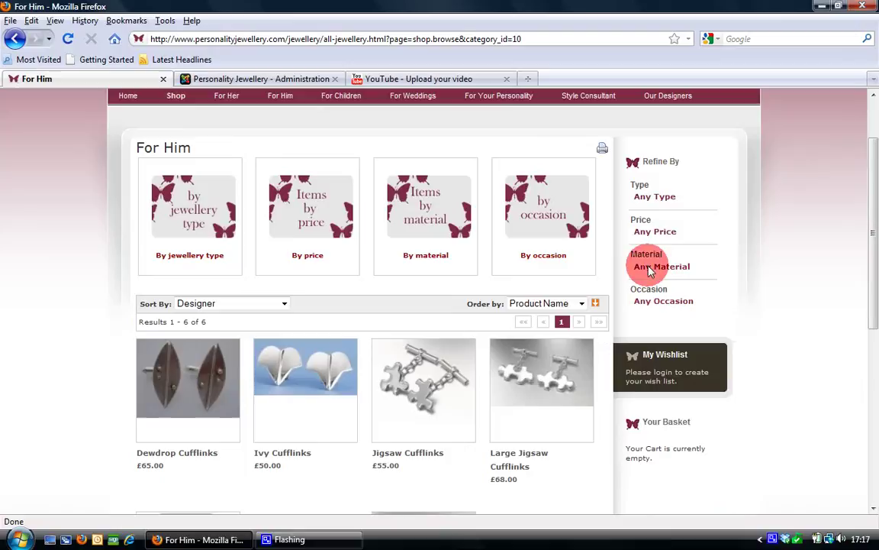
Step: In the admin panel, list VirtueMart products filtered to the For Him category
{"action": "left_click", "coordinate": [269, 79]}
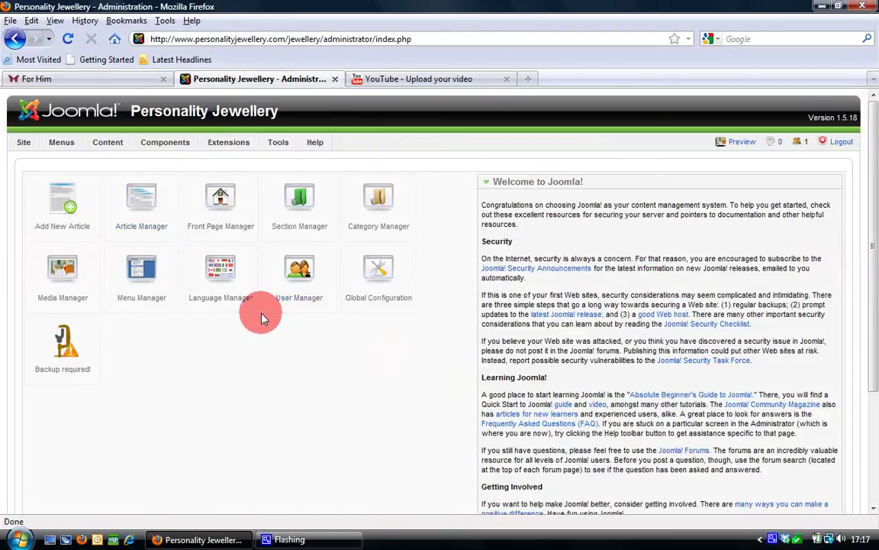
{"action": "mouse_move", "coordinate": [164, 144]}
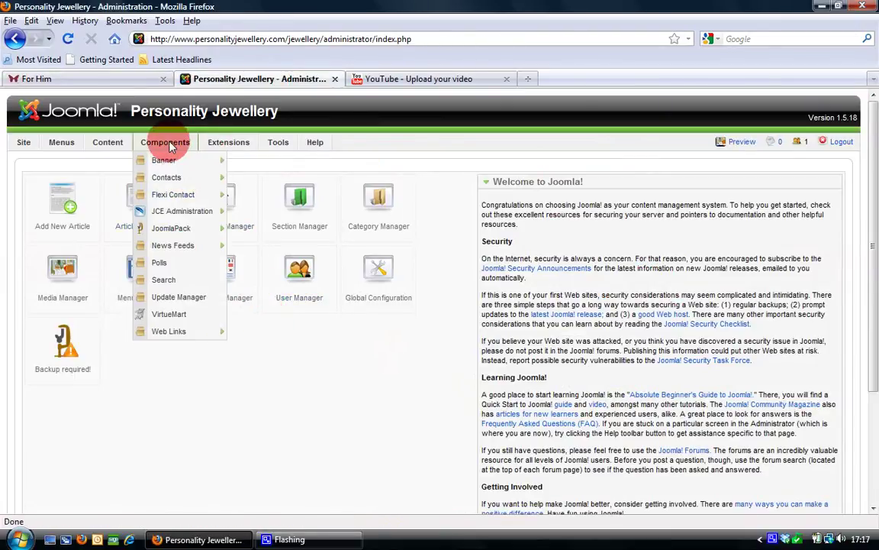
{"action": "left_click", "coordinate": [169, 317]}
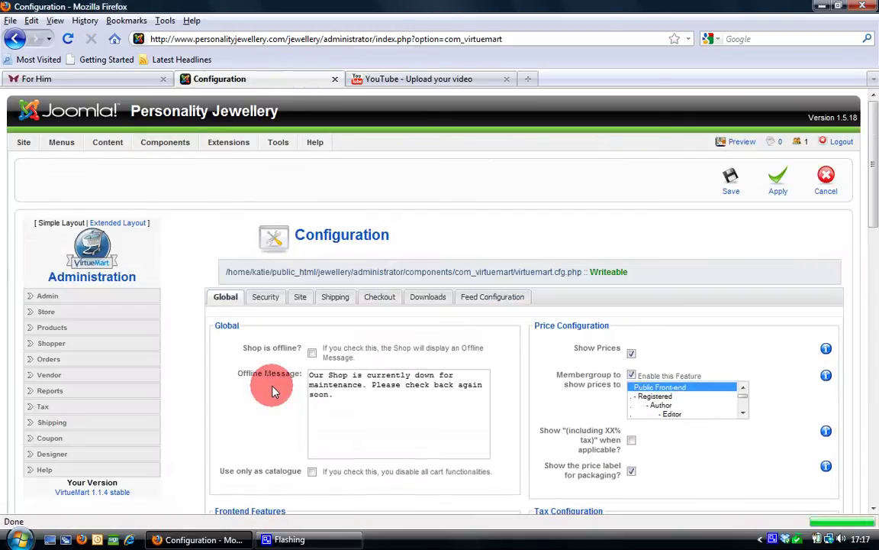
{"action": "scroll", "coordinate": [274, 390], "scroll_direction": "down", "scroll_amount": 2}
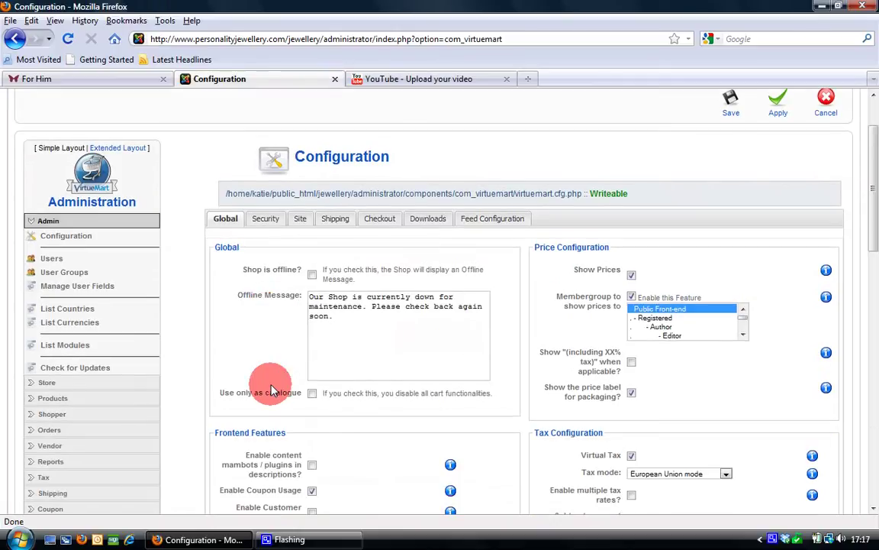
{"action": "left_click", "coordinate": [59, 398]}
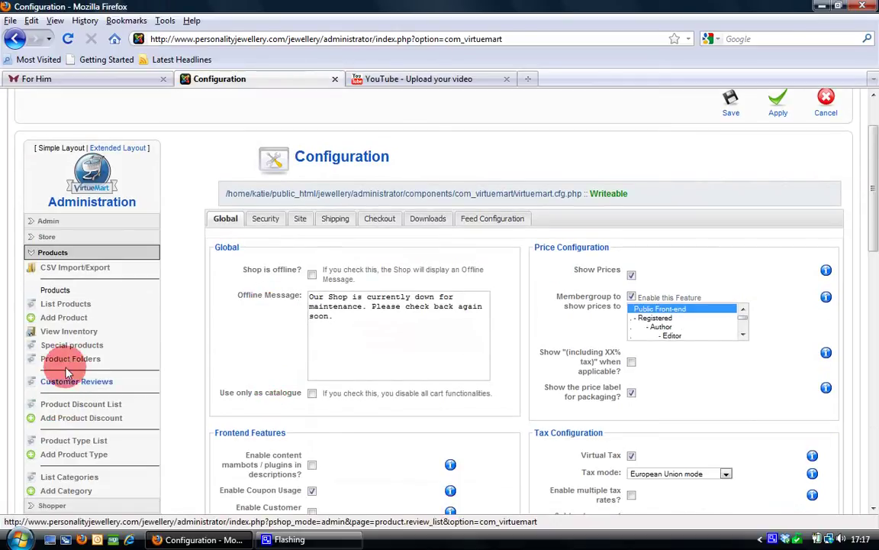
{"action": "left_click", "coordinate": [66, 303]}
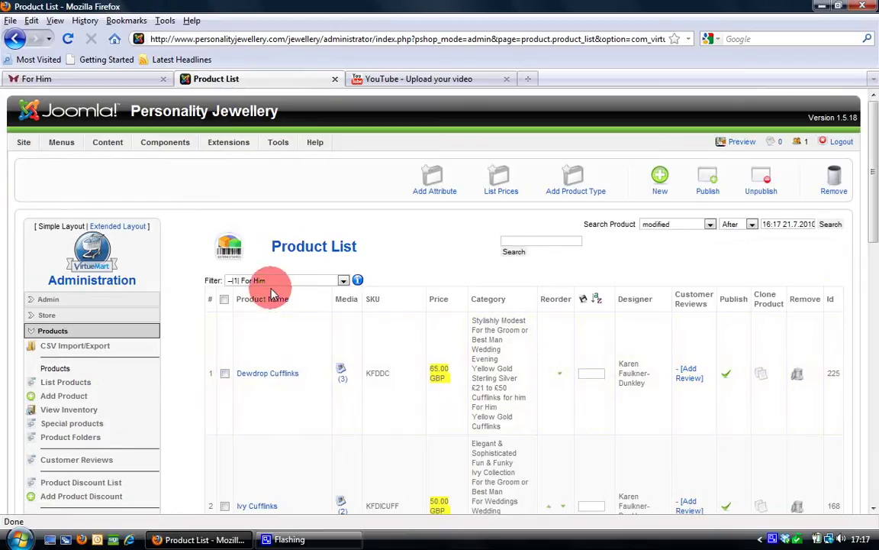
{"action": "left_click", "coordinate": [265, 281]}
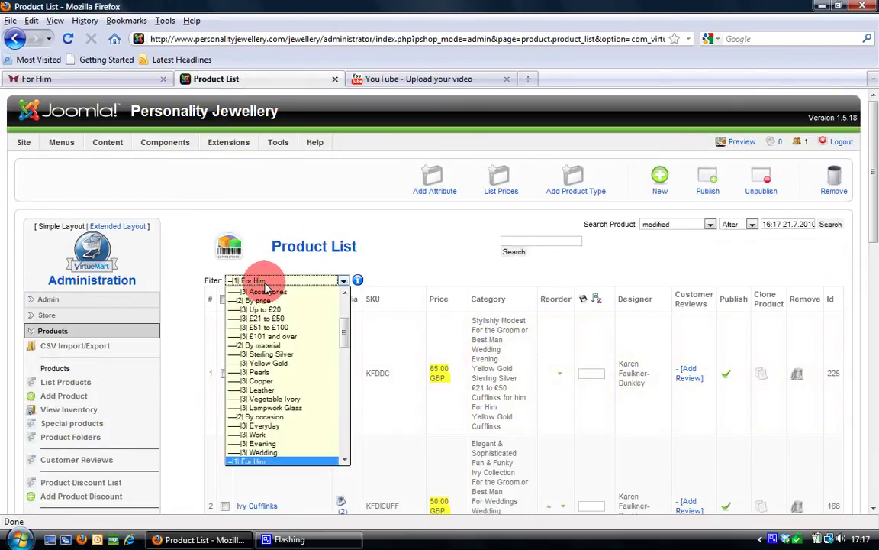
{"action": "left_click", "coordinate": [243, 461]}
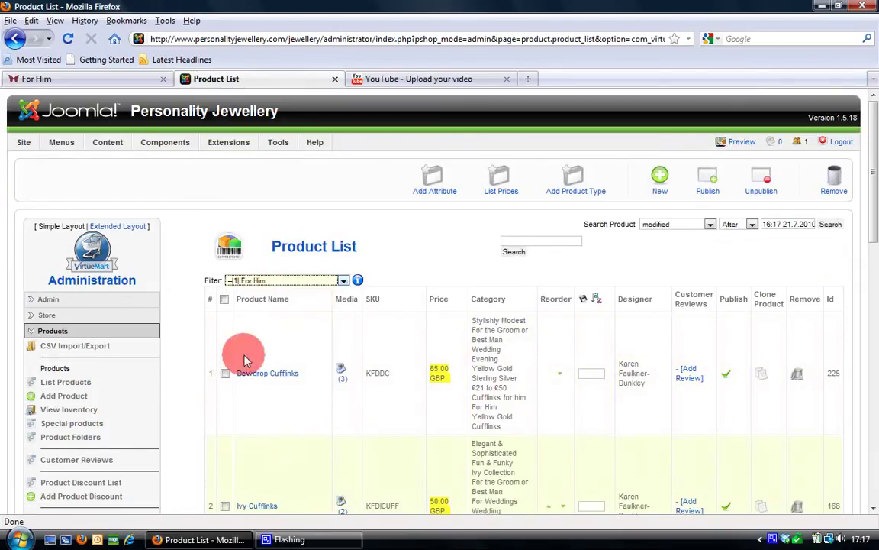
Step: Check the For Him storefront heading, then return to the admin product list
{"action": "left_click", "coordinate": [133, 77]}
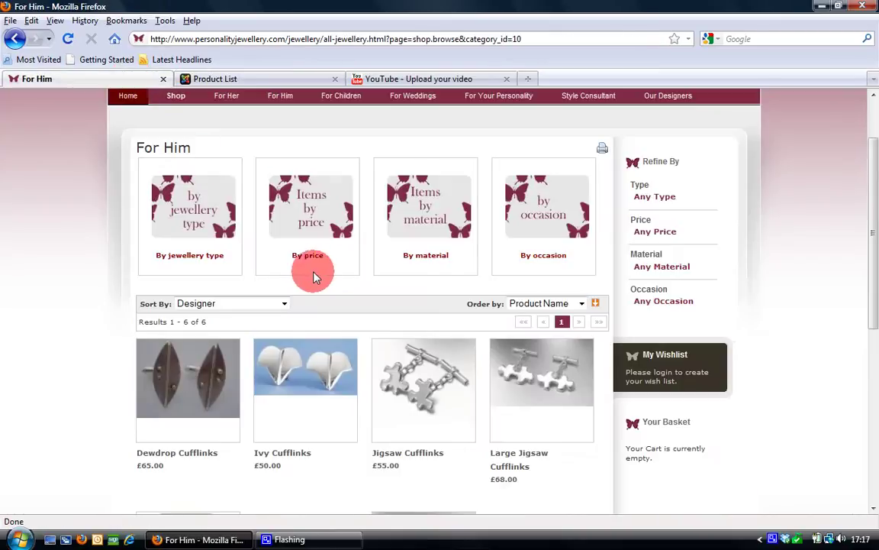
{"action": "triple_click", "coordinate": [169, 143]}
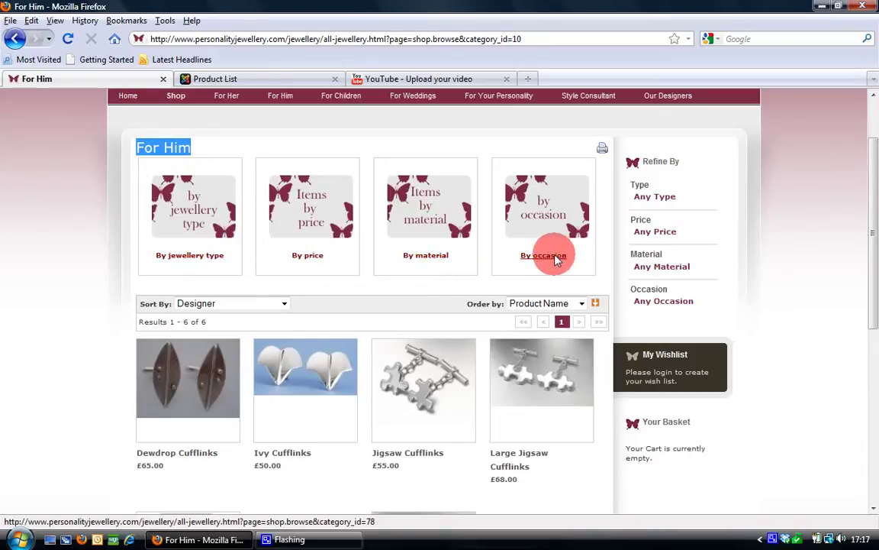
{"action": "left_click", "coordinate": [229, 80]}
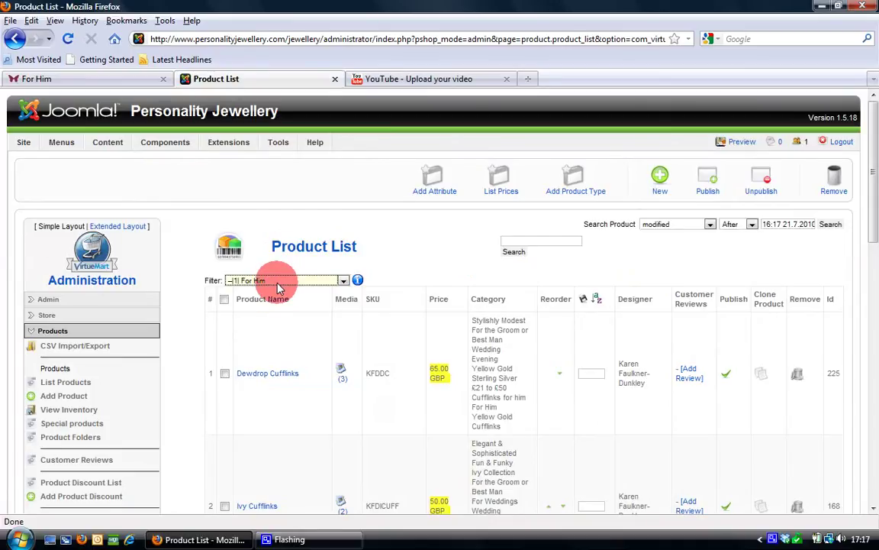
Step: Scroll the For Him product list and open Dewdrop Cufflinks for editing
{"action": "scroll", "coordinate": [278, 328], "scroll_direction": "down", "scroll_amount": 7}
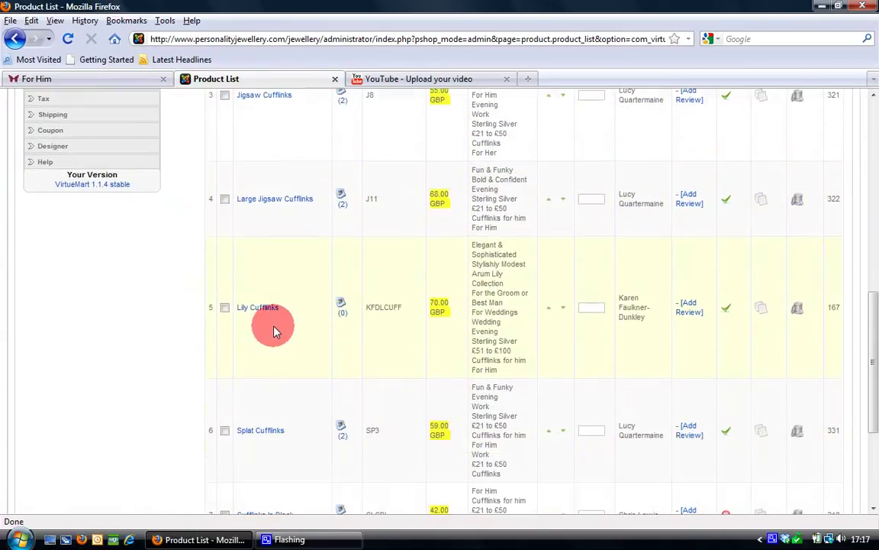
{"action": "scroll", "coordinate": [275, 331], "scroll_direction": "down", "scroll_amount": 5}
{"action": "scroll", "coordinate": [275, 332], "scroll_direction": "up", "scroll_amount": 12}
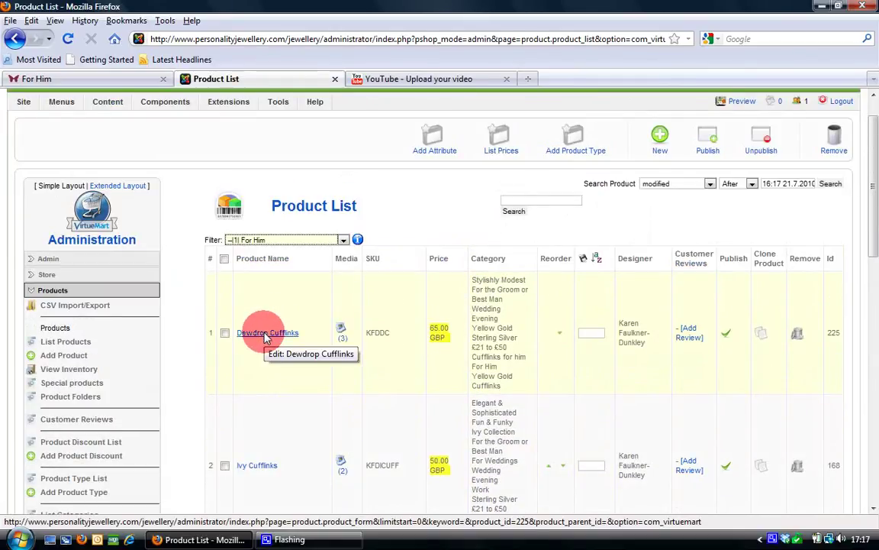
{"action": "left_click", "coordinate": [266, 337]}
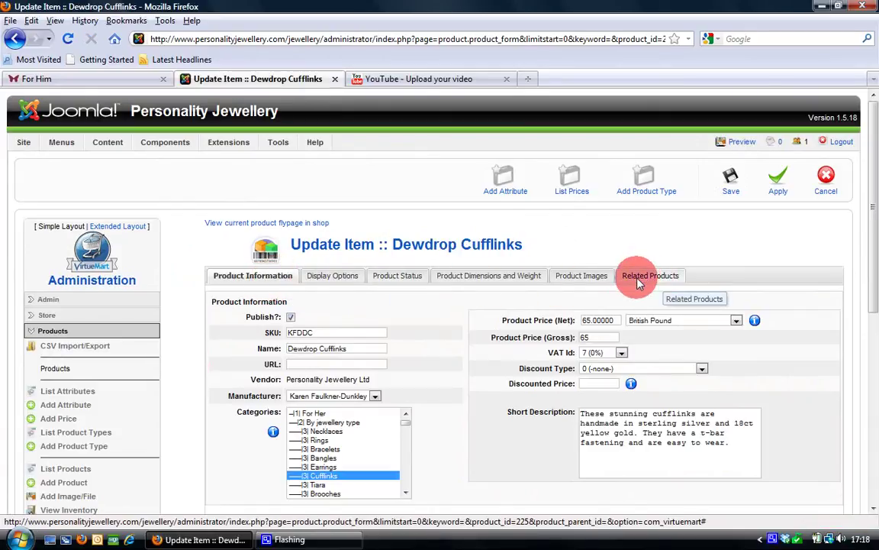
Step: Add the Mens product type to Dewdrop Cufflinks and save the assignment
{"action": "left_click", "coordinate": [646, 187]}
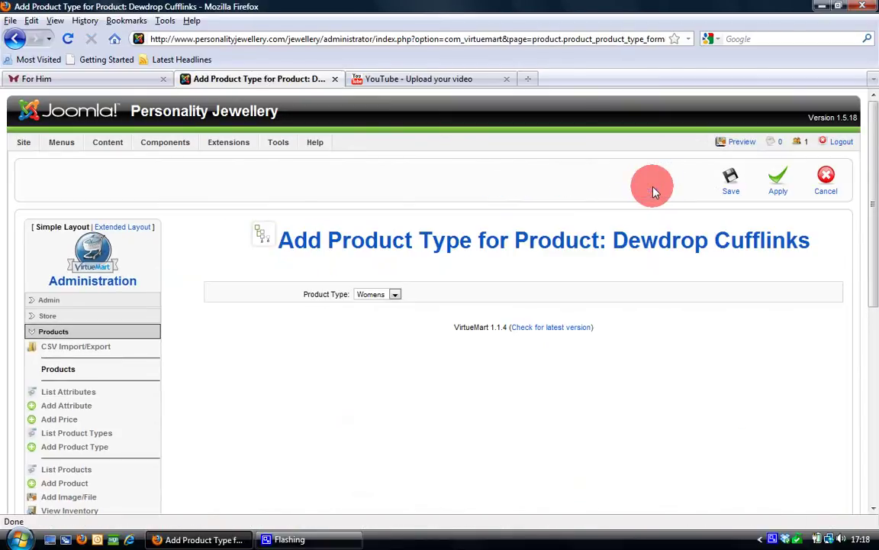
{"action": "left_click", "coordinate": [395, 294]}
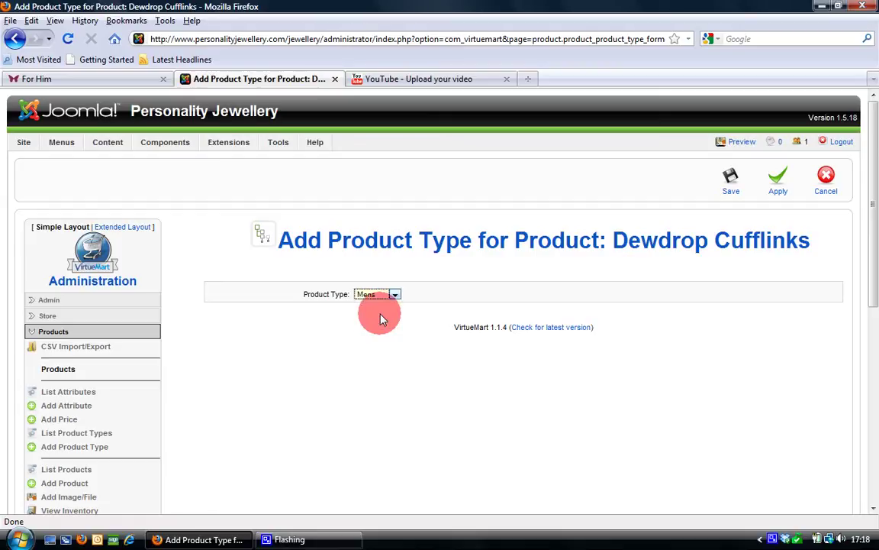
{"action": "left_click", "coordinate": [733, 178]}
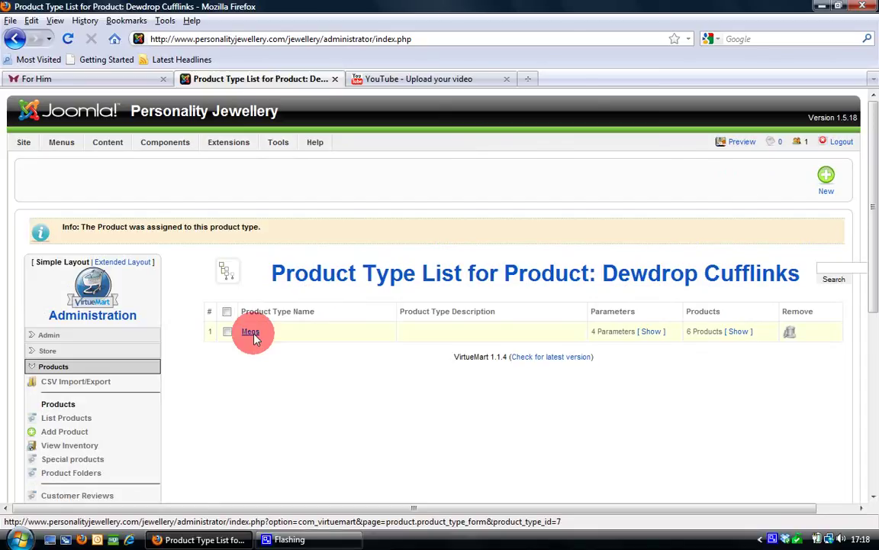
Step: Reopen Dewdrop Cufflinks from List Products and view its Mens tab parameters
{"action": "left_click", "coordinate": [77, 420]}
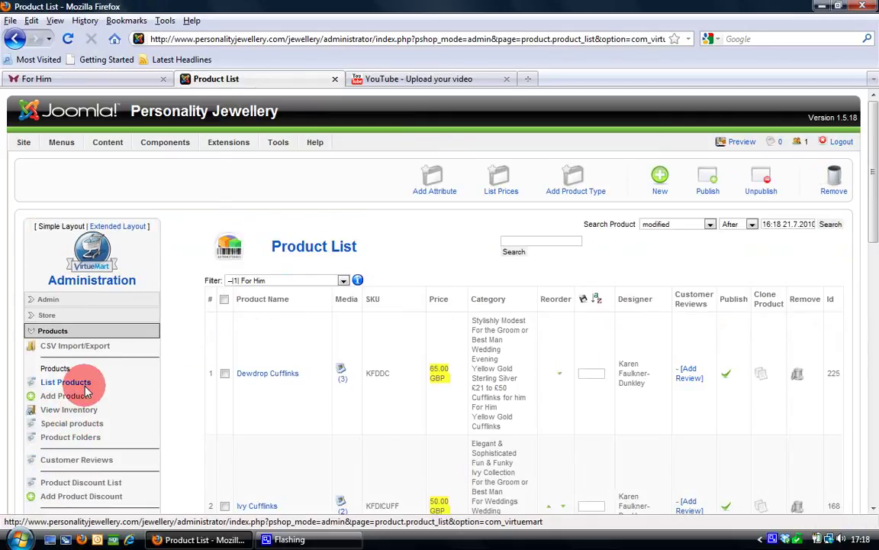
{"action": "left_click", "coordinate": [257, 375]}
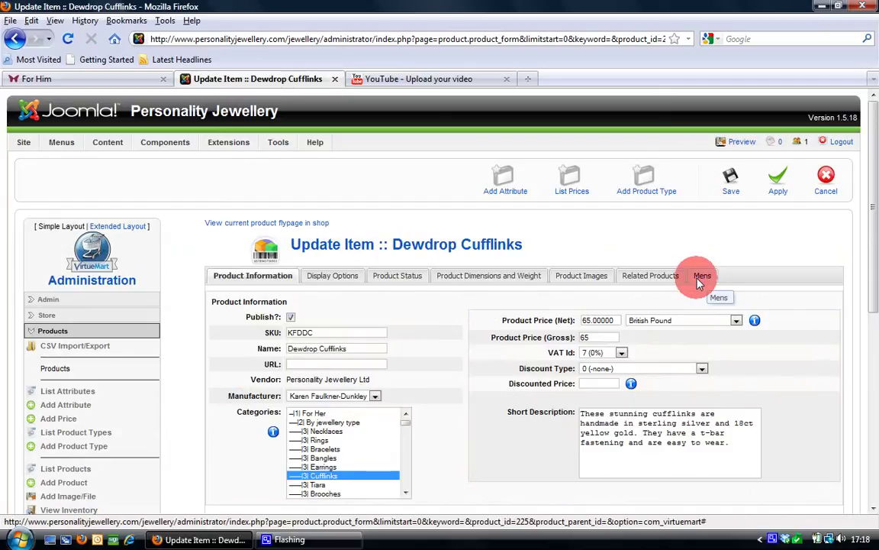
{"action": "left_click", "coordinate": [700, 277]}
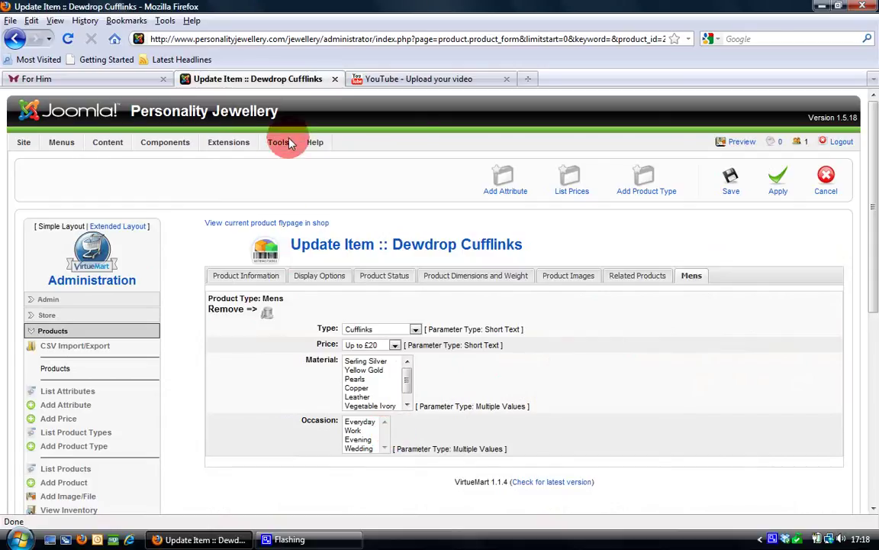
Step: Set the Dewdrop Cufflinks Mens price range to £51 to £100
{"action": "left_click", "coordinate": [111, 79]}
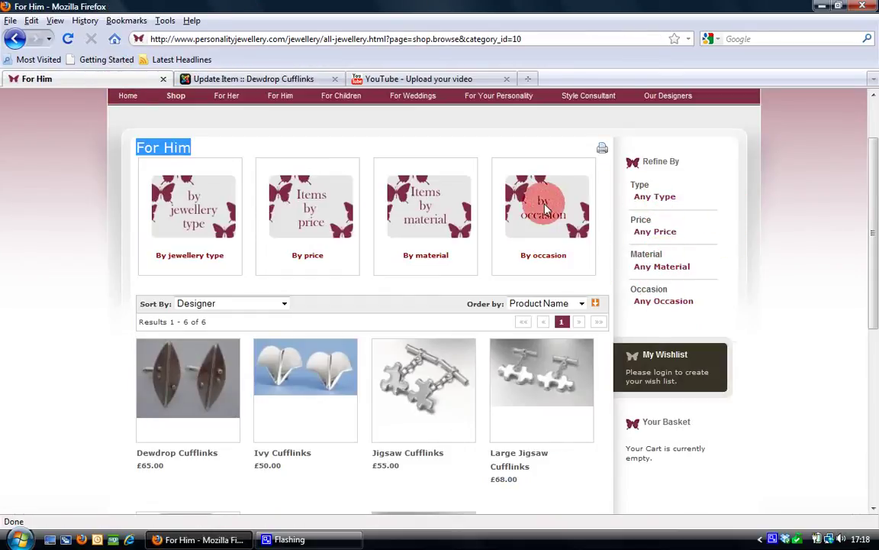
{"action": "left_click", "coordinate": [267, 83]}
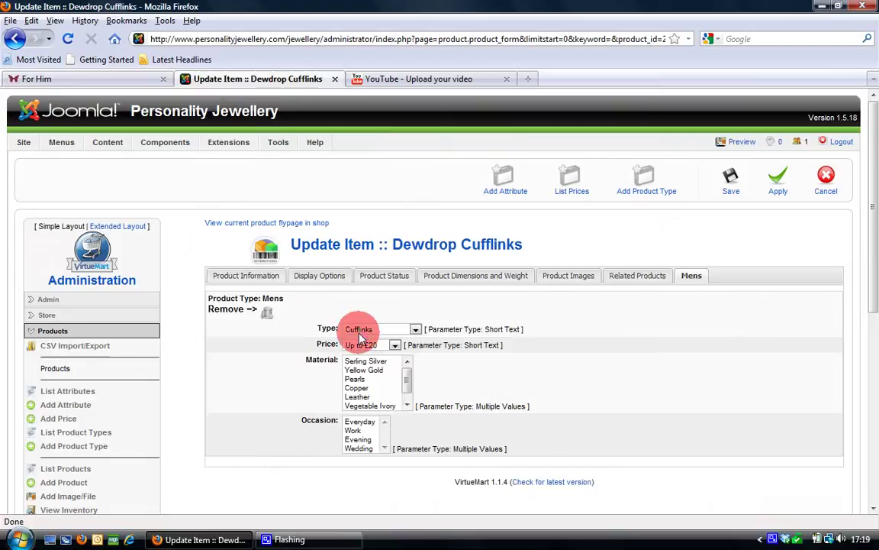
{"action": "left_click", "coordinate": [241, 281]}
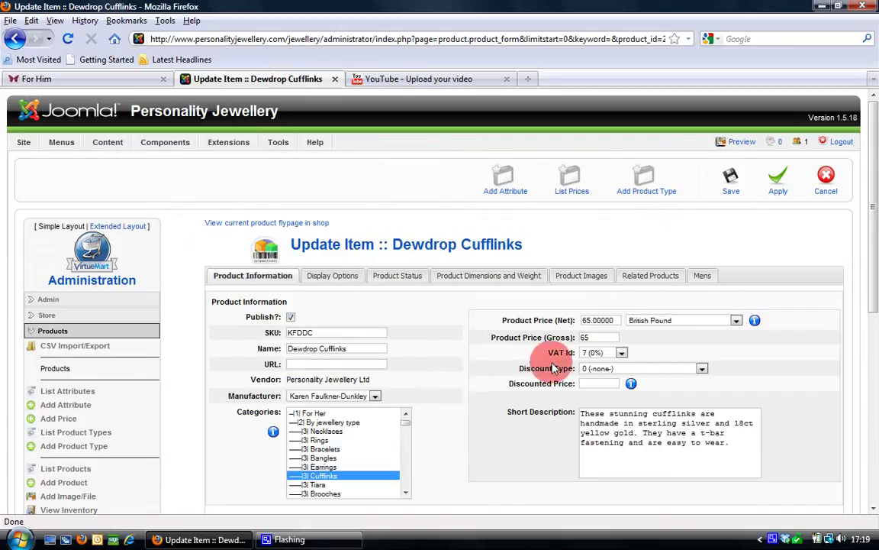
{"action": "left_click", "coordinate": [703, 279]}
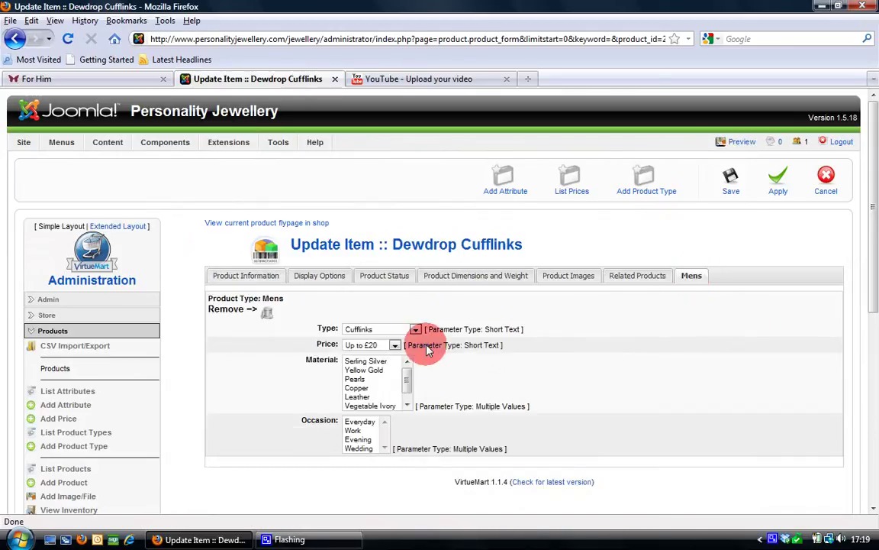
{"action": "left_click", "coordinate": [363, 345]}
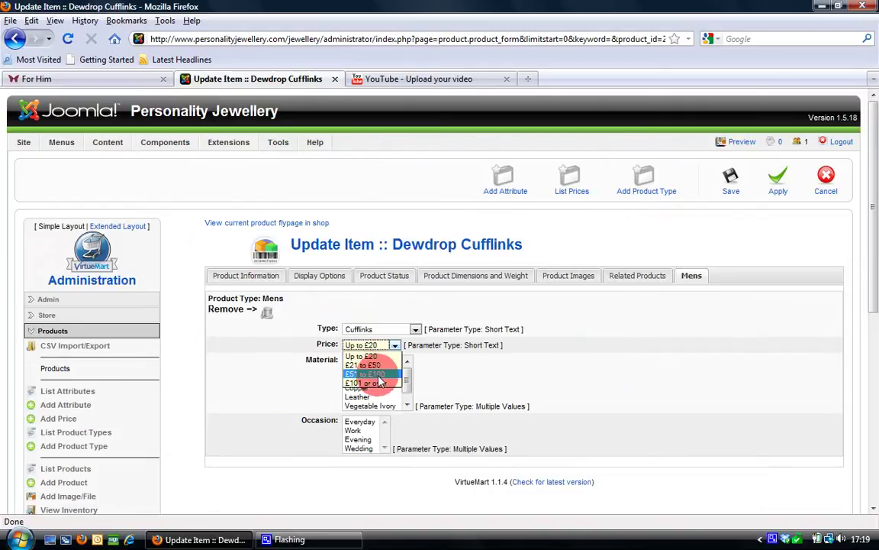
{"action": "left_click", "coordinate": [370, 374]}
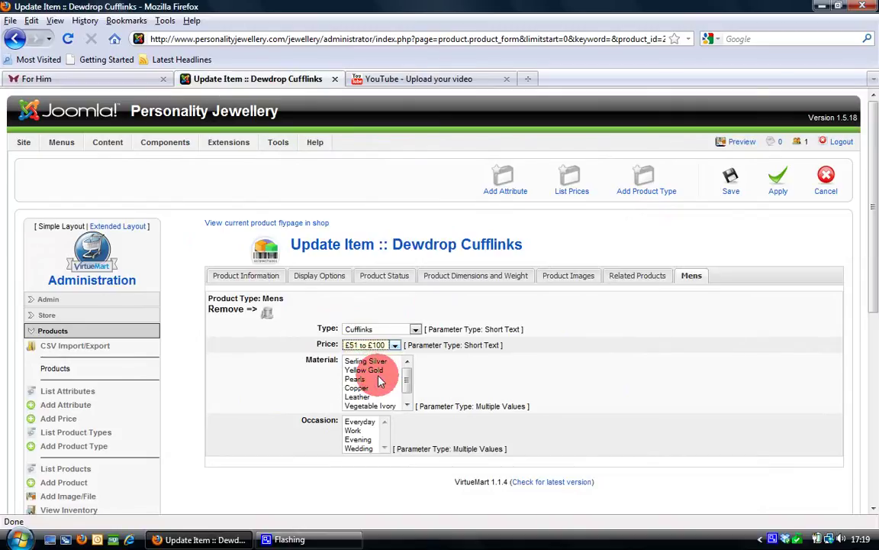
Step: Review the product's main details and Categories list on Product Information
{"action": "left_click", "coordinate": [246, 275]}
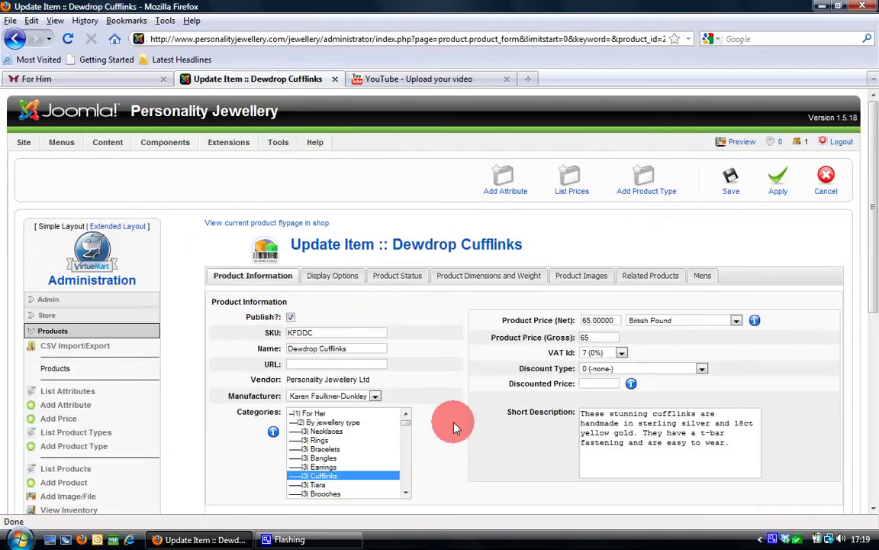
{"action": "scroll", "coordinate": [462, 426], "scroll_direction": "down", "scroll_amount": 2}
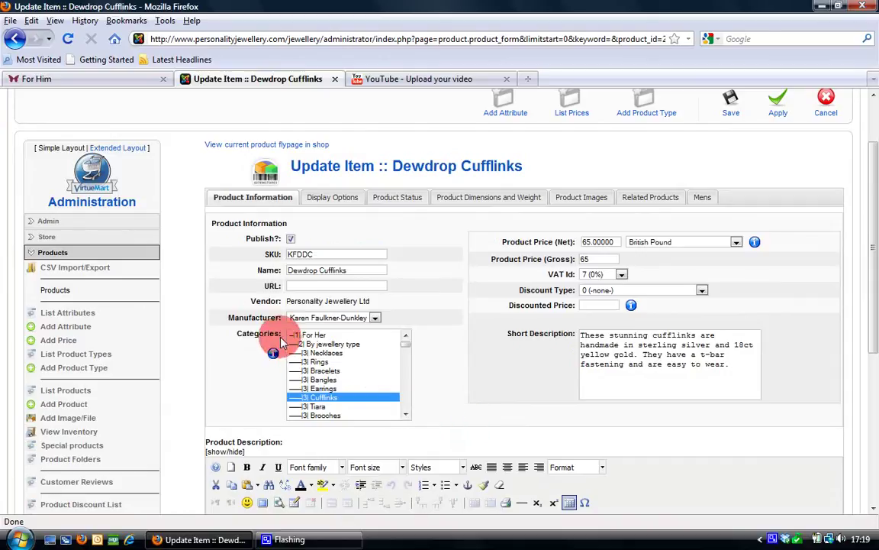
{"action": "left_click_drag", "start_coordinate": [405, 344], "coordinate": [406, 354]}
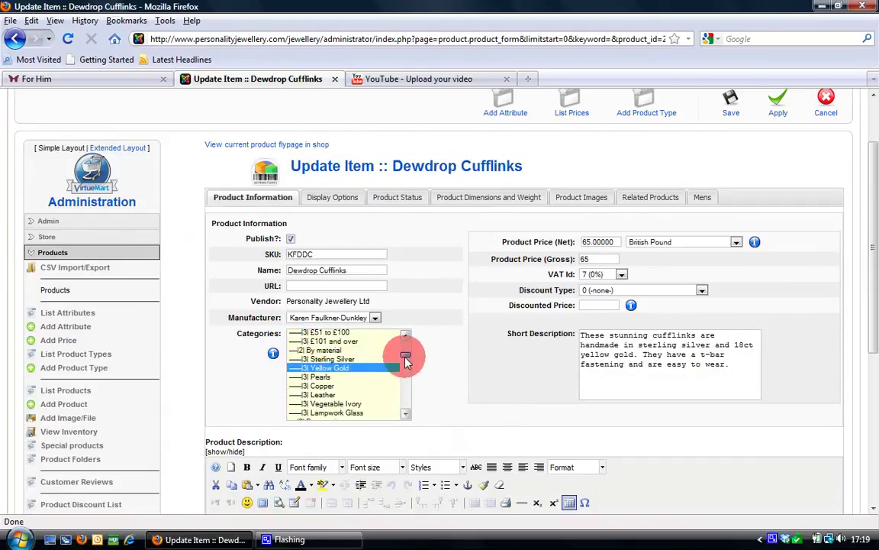
{"action": "left_click", "coordinate": [332, 368]}
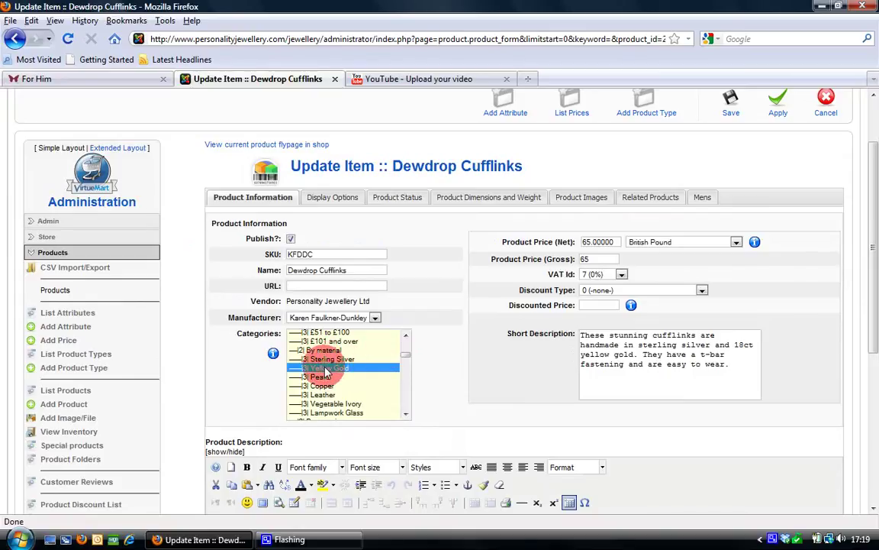
Step: Choose Yellow Gold as the Mens material and check the Sterling Silver category
{"action": "left_click", "coordinate": [698, 197]}
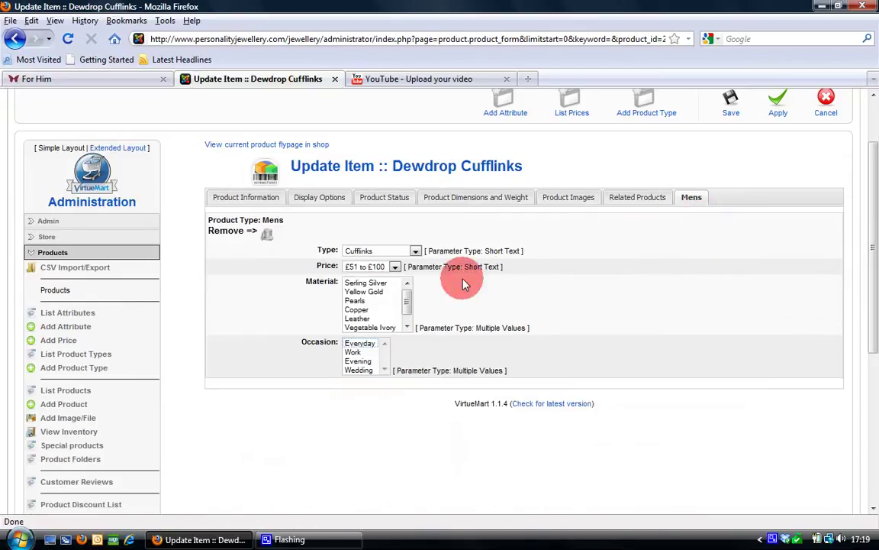
{"action": "left_click", "coordinate": [365, 291]}
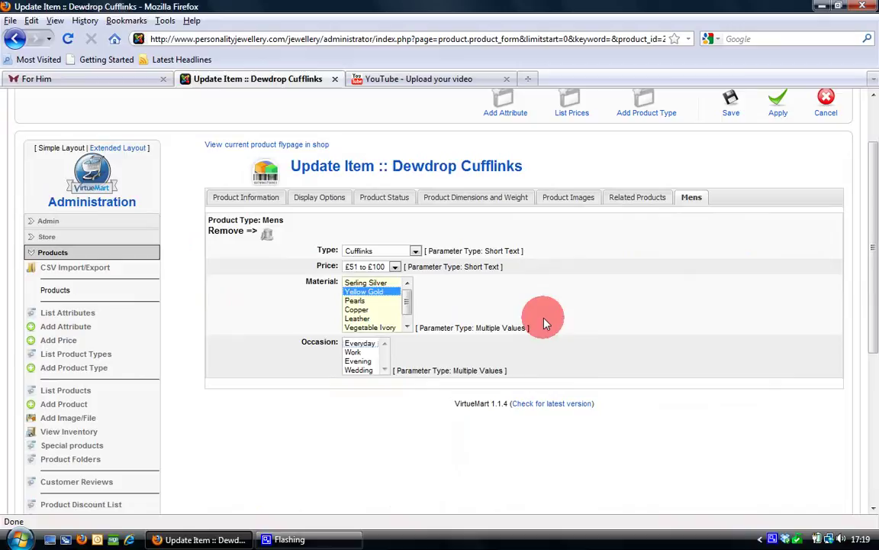
{"action": "left_click", "coordinate": [255, 196]}
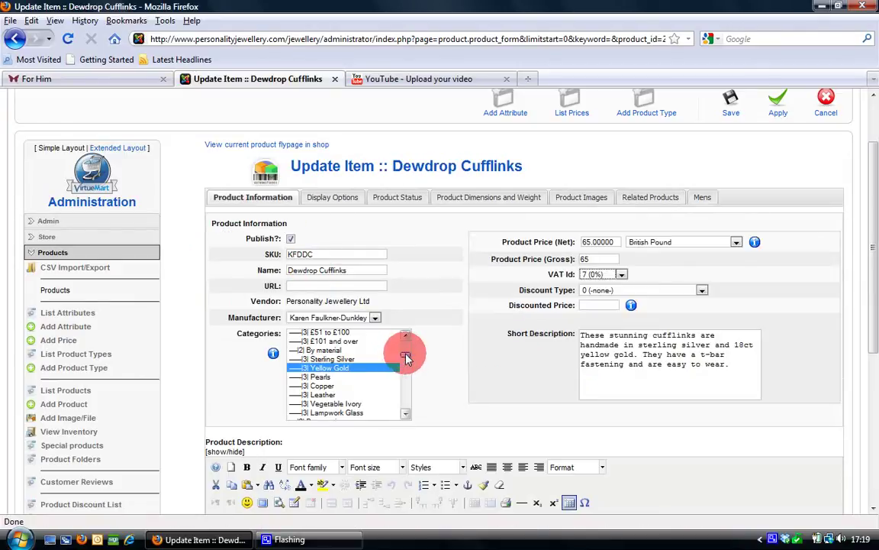
{"action": "scroll", "coordinate": [406, 357], "scroll_direction": "down", "scroll_amount": 2}
{"action": "scroll", "coordinate": [405, 365], "scroll_direction": "up", "scroll_amount": 5}
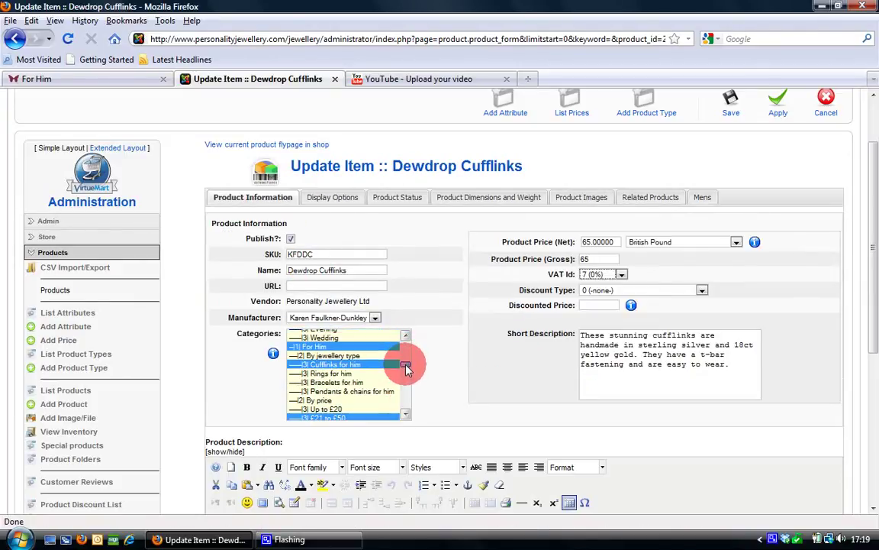
{"action": "left_click_drag", "start_coordinate": [407, 369], "coordinate": [406, 374]}
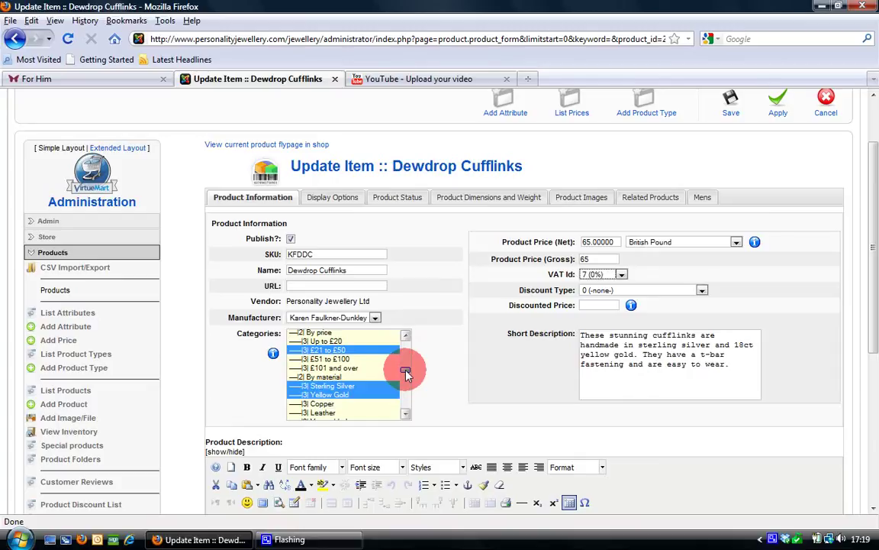
{"action": "left_click", "coordinate": [365, 383], "text": "ctrl"}
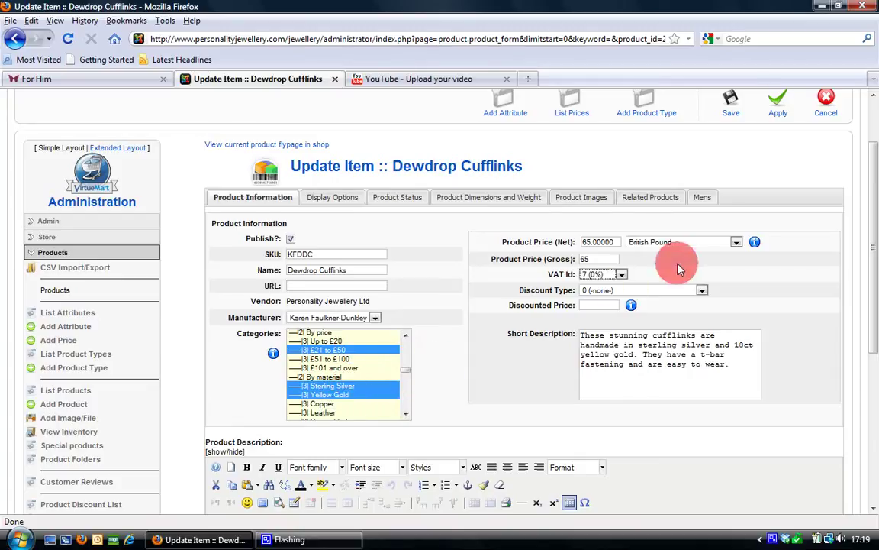
Step: Add Serling Silver to the Mens materials alongside Yellow Gold
{"action": "left_click", "coordinate": [702, 199]}
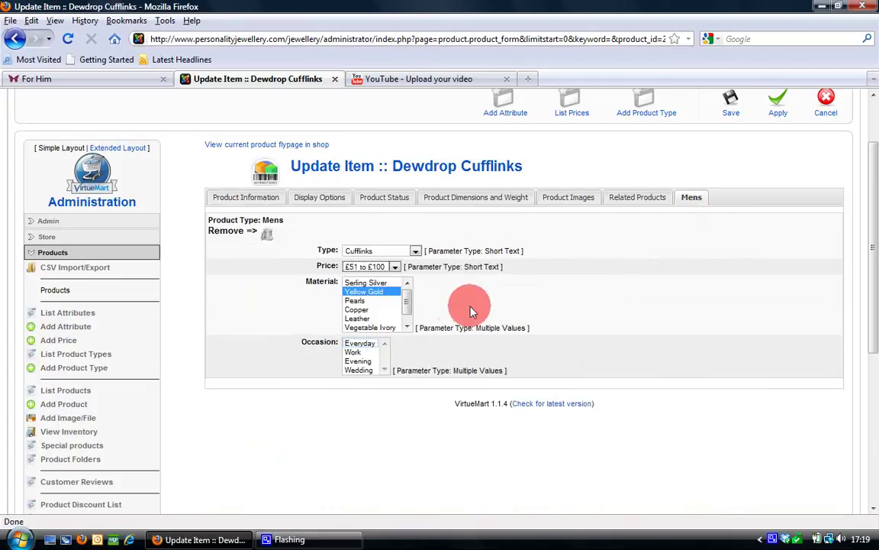
{"action": "left_click", "coordinate": [381, 285], "text": "ctrl"}
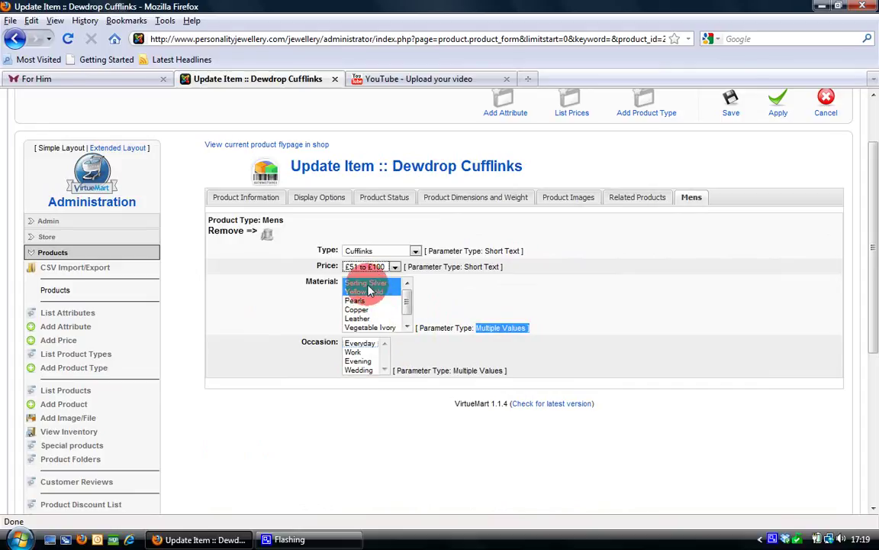
{"action": "left_click_drag", "start_coordinate": [462, 267], "coordinate": [495, 273]}
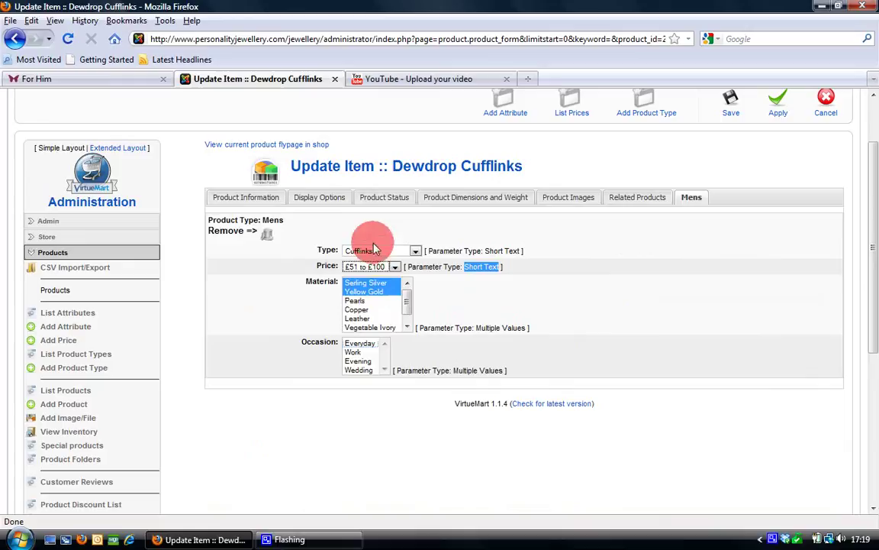
{"action": "left_click", "coordinate": [455, 305]}
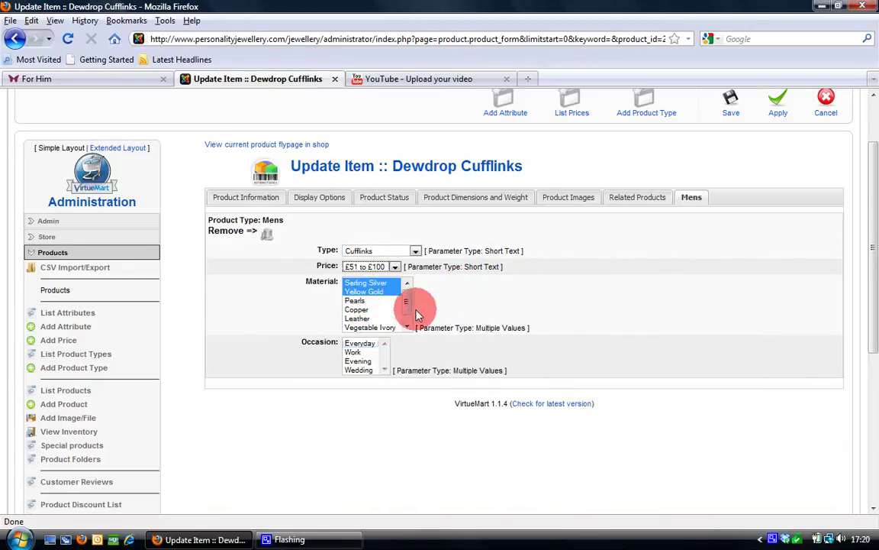
{"action": "mouse_move", "coordinate": [408, 301]}
{"action": "left_mouse_down"}
{"action": "mouse_move", "coordinate": [414, 319]}
{"action": "mouse_move", "coordinate": [409, 289]}
{"action": "left_mouse_up"}
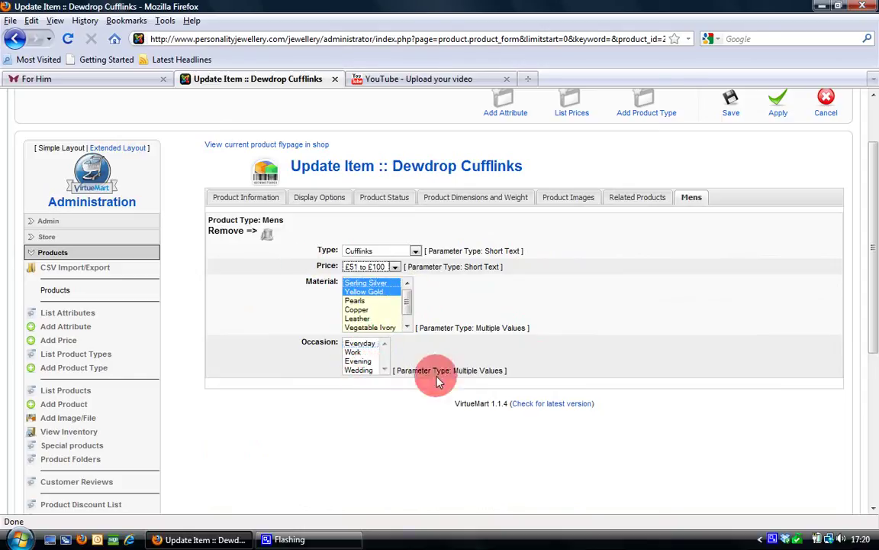
Step: Review the categories, then select Evening and Wedding as the Mens occasions
{"action": "left_click", "coordinate": [256, 200]}
{"action": "scroll", "coordinate": [407, 374], "scroll_direction": "down", "scroll_amount": 1}
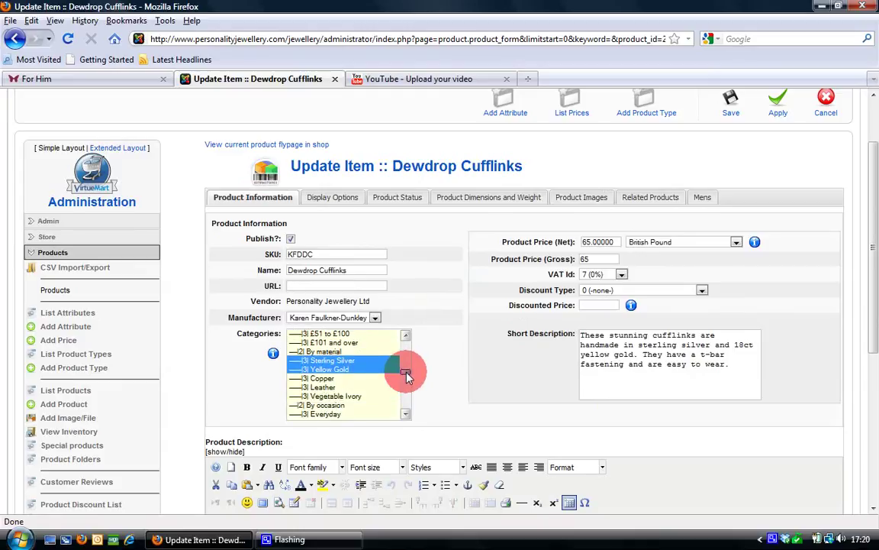
{"action": "scroll", "coordinate": [405, 375], "scroll_direction": "down", "scroll_amount": 2}
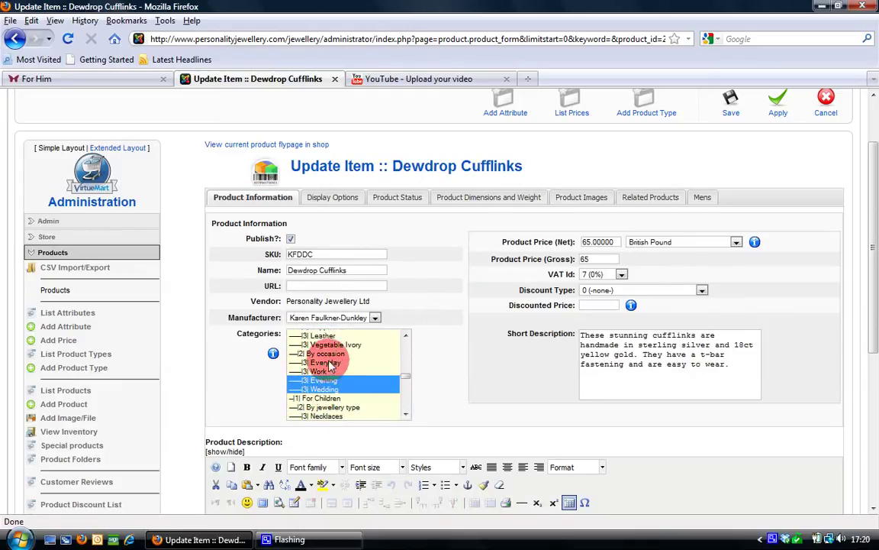
{"action": "left_click", "coordinate": [703, 208]}
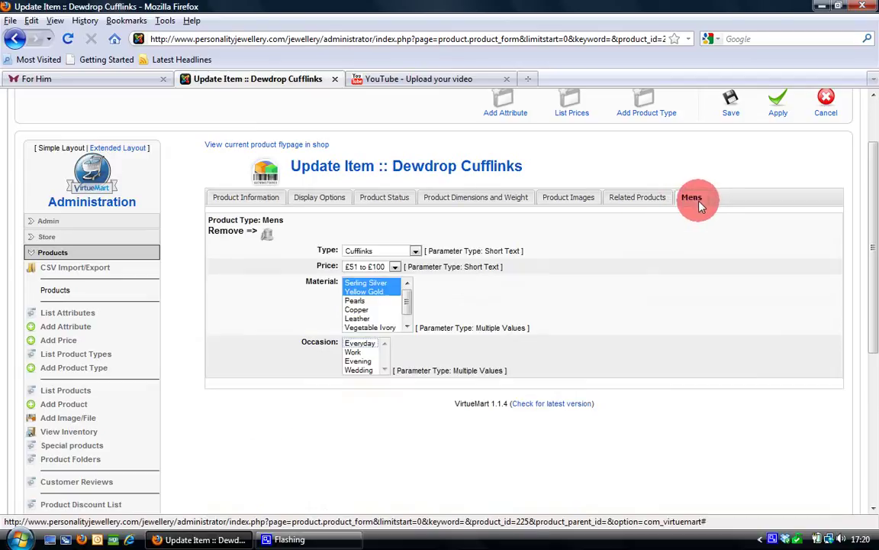
{"action": "left_click", "coordinate": [359, 360]}
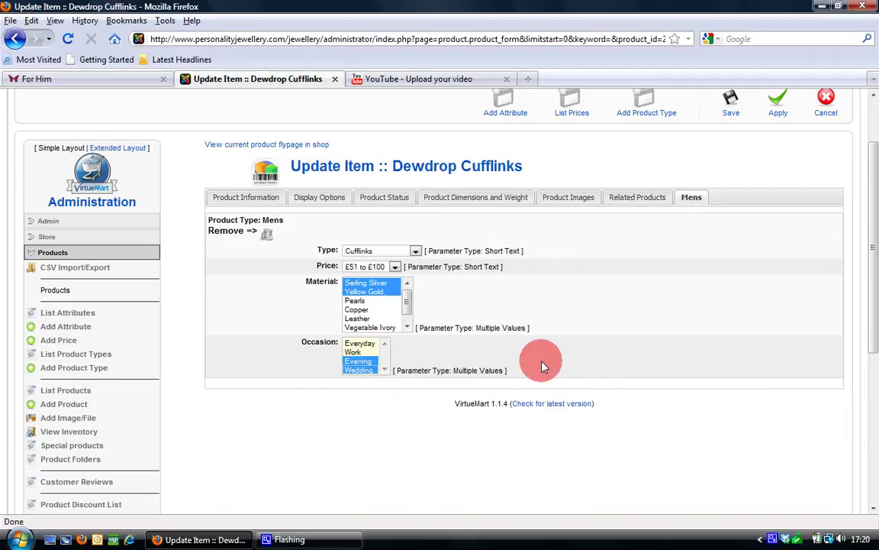
Step: Save Dewdrop Cufflinks and switch to the For Him storefront page
{"action": "left_click", "coordinate": [728, 106]}
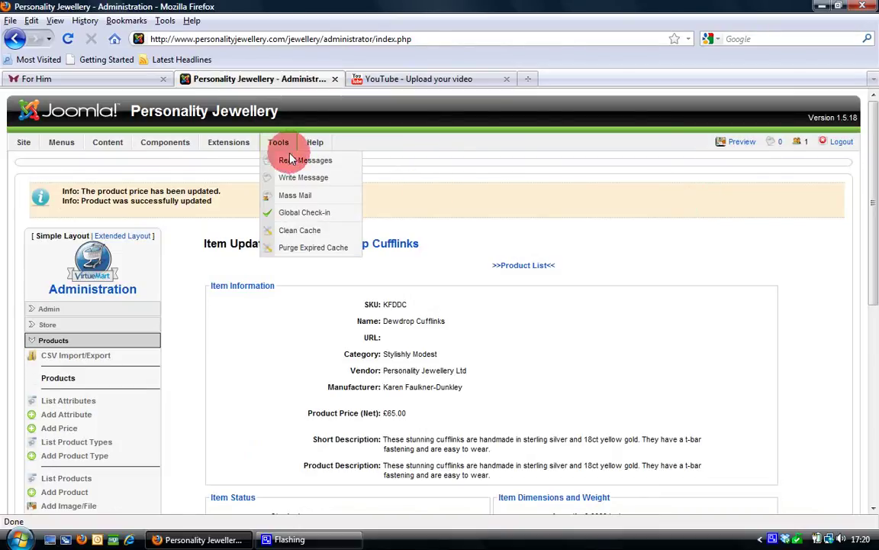
{"action": "left_click", "coordinate": [120, 79]}
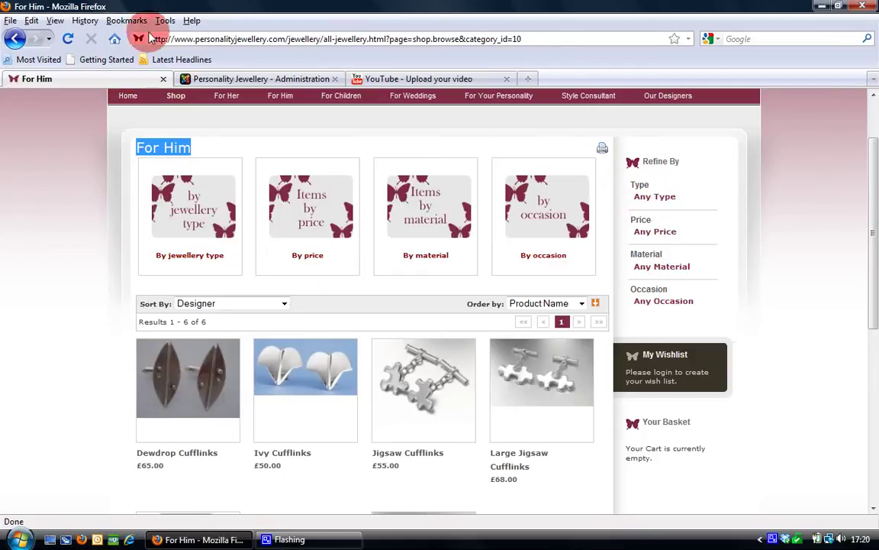
Step: Reload For Him, filter by Cufflinks to show only Dewdrop Cufflinks, then return to admin
{"action": "left_click", "coordinate": [68, 39]}
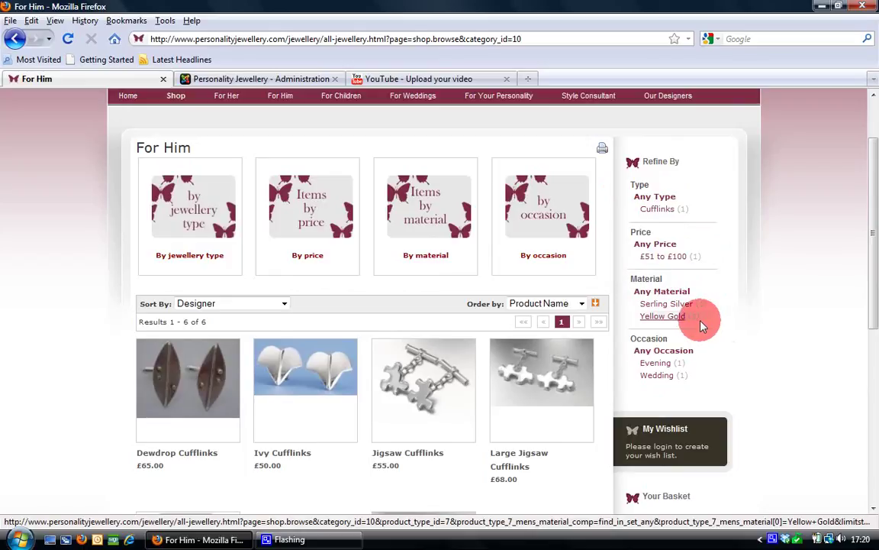
{"action": "left_click", "coordinate": [673, 212]}
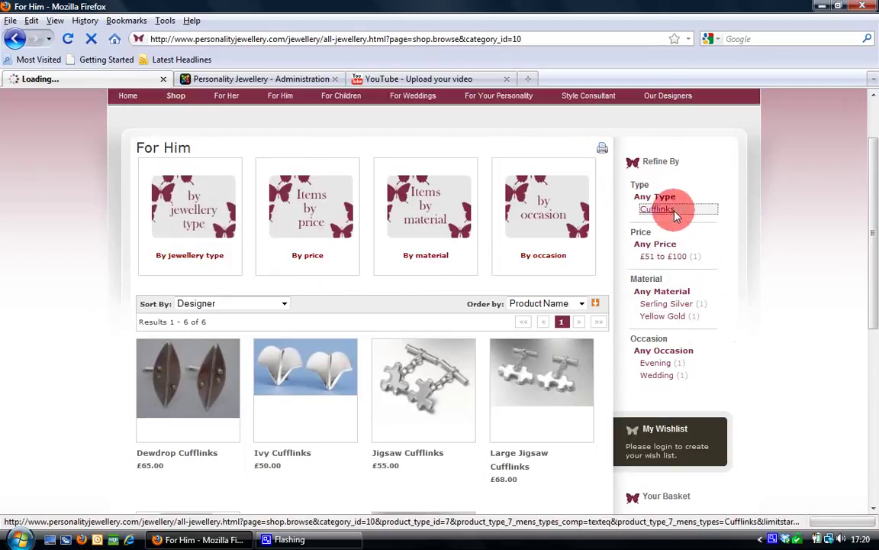
{"action": "scroll", "coordinate": [487, 378], "scroll_direction": "down", "scroll_amount": 3}
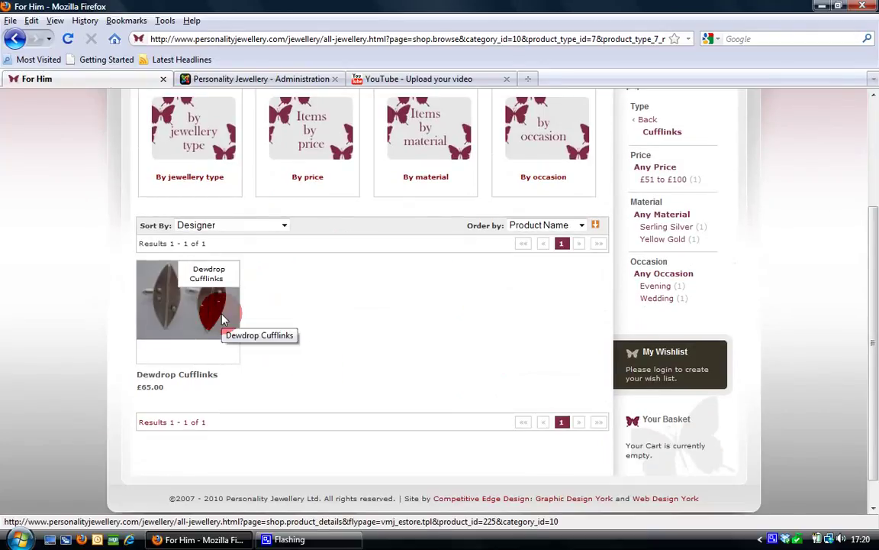
{"action": "left_click", "coordinate": [236, 81]}
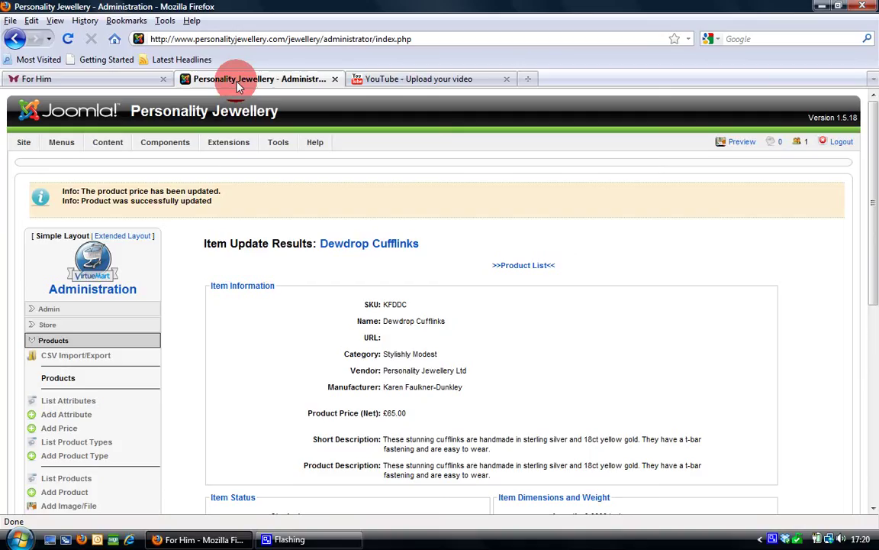
Step: Review the For Him product list of Dewdrop, Ivy and Jigsaw Cufflinks, then go to YouTube upload
{"action": "left_click", "coordinate": [516, 265]}
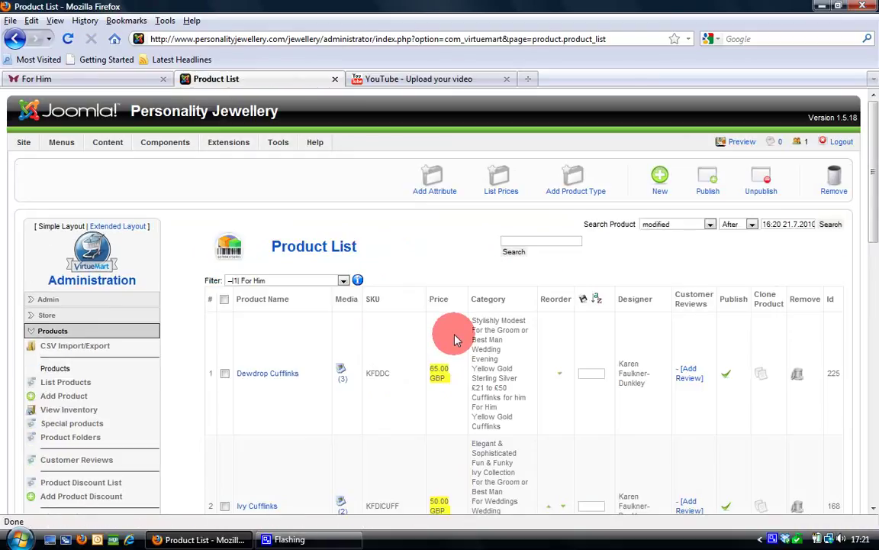
{"action": "scroll", "coordinate": [454, 340], "scroll_direction": "down", "scroll_amount": 4}
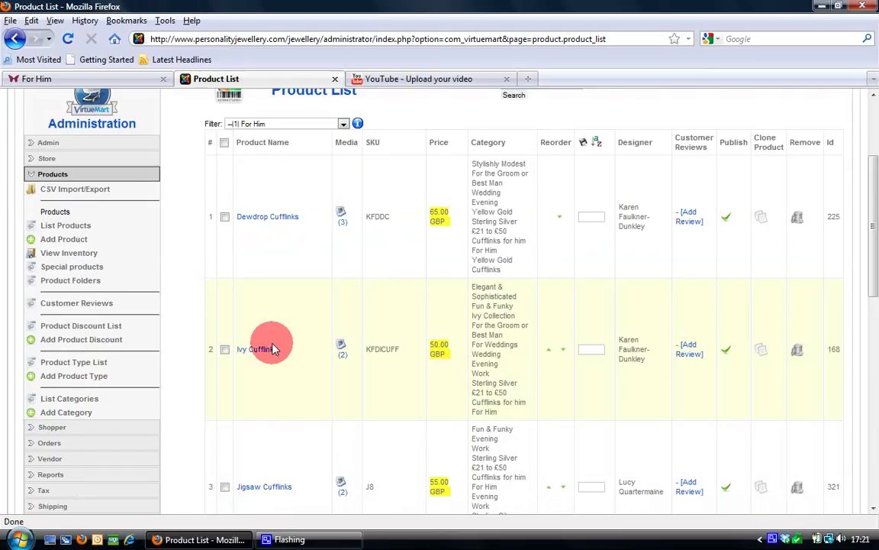
{"action": "left_click", "coordinate": [460, 80]}
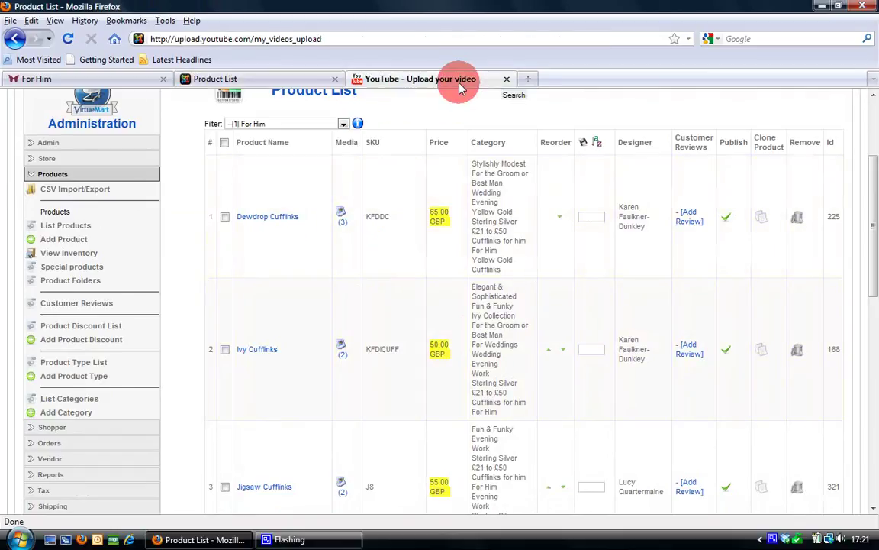
Step: Show the Cufflinks-filtered For Him storefront page, listing only Dewdrop Cufflinks at £65.00
{"action": "left_click", "coordinate": [139, 79]}
{"action": "scroll", "coordinate": [458, 290], "scroll_direction": "up", "scroll_amount": 4}
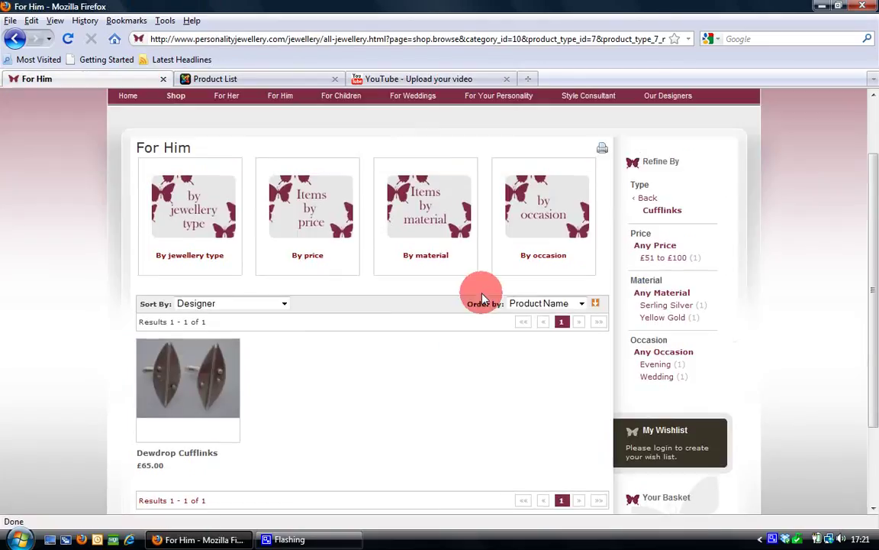